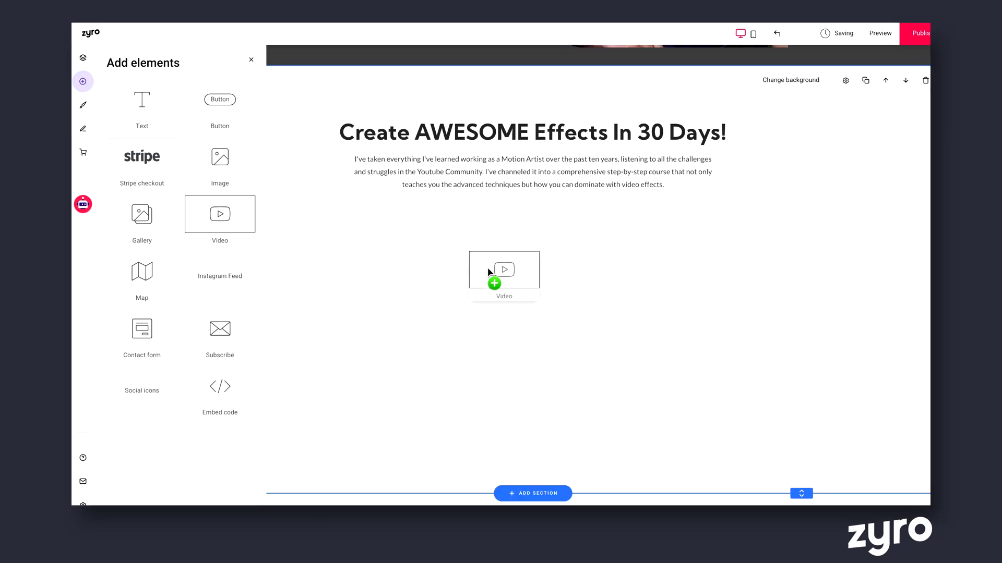
- Place a Video element in the heading section and paste the MotionFX Pro trailer URL as its link
drag(489, 271, 491, 277)
click(807, 197)
key(ctrl+a)
key(ctrl+v)
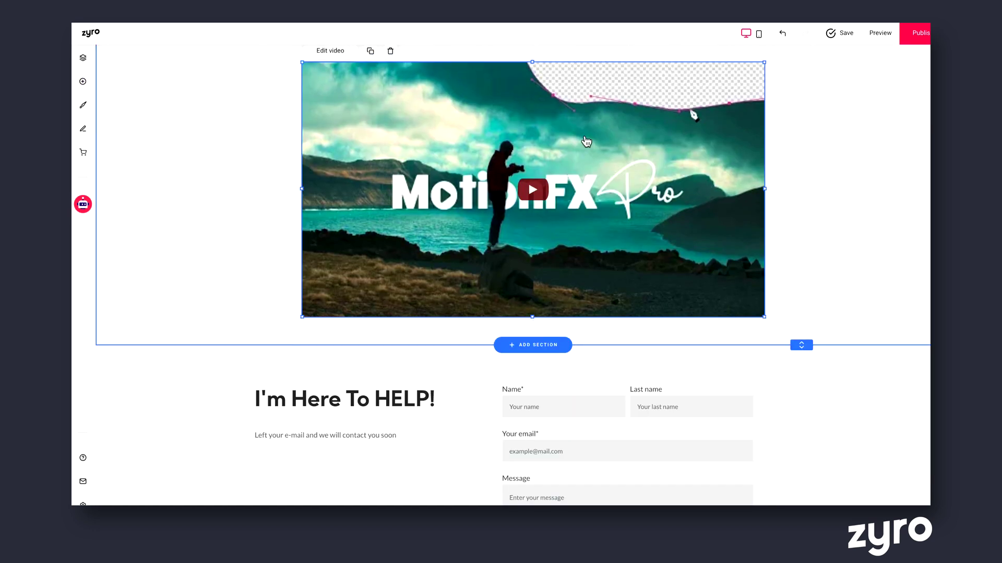
scroll(574, 113, up, 2)
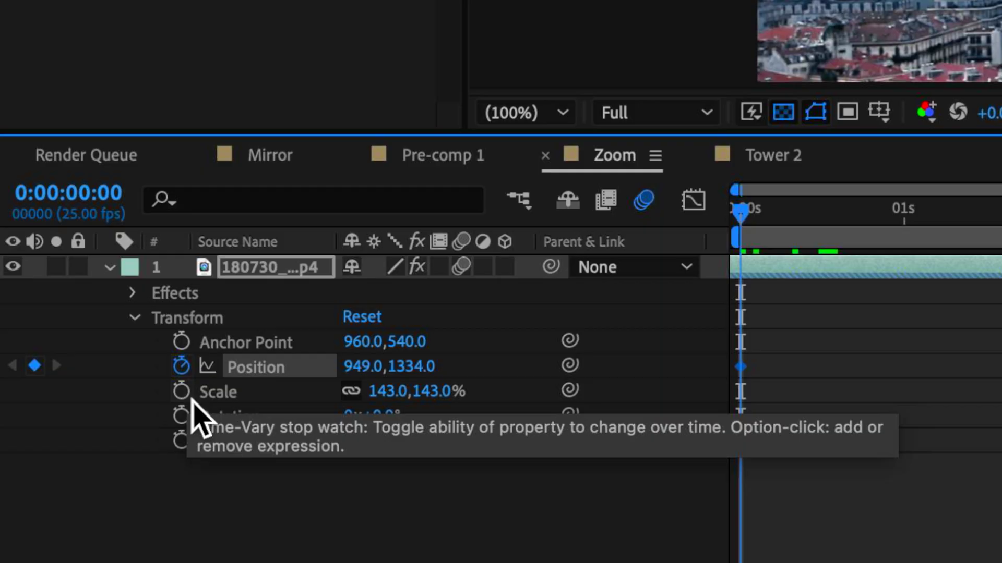
- Keyframe the footage at 0:00:03:06 to 644% scale, -24° rotation and a shifted position
click(182, 393)
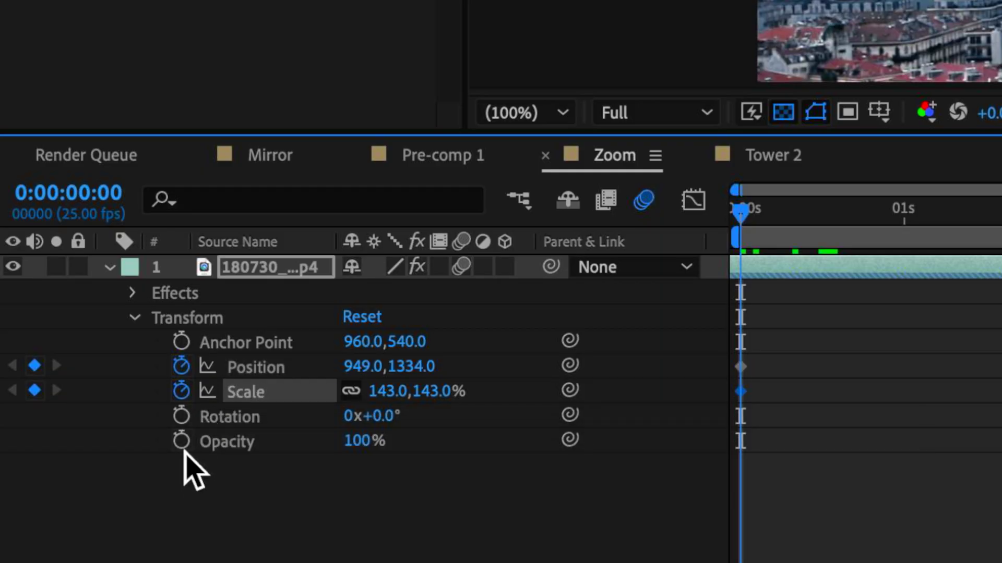
key(space)
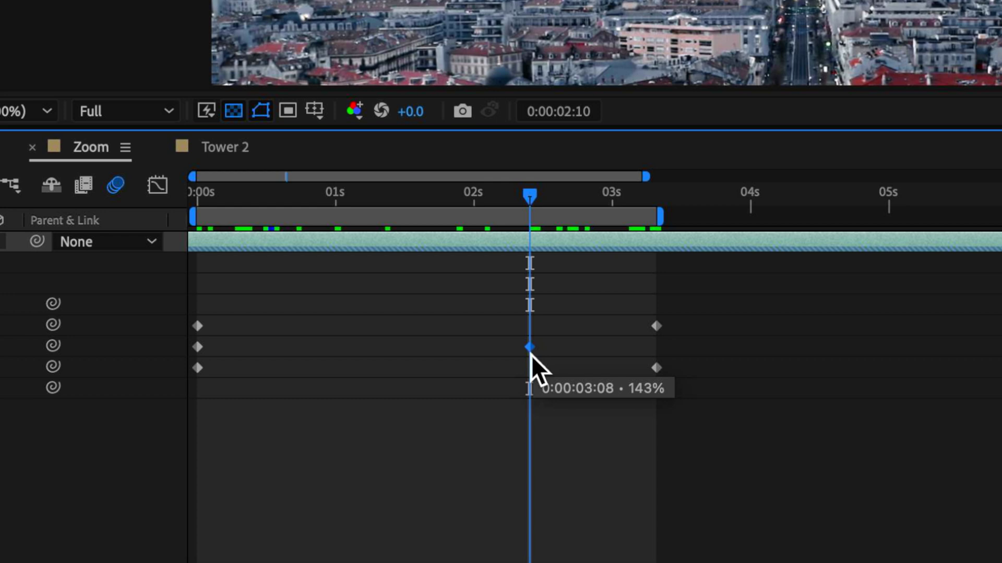
drag(540, 194, 651, 215)
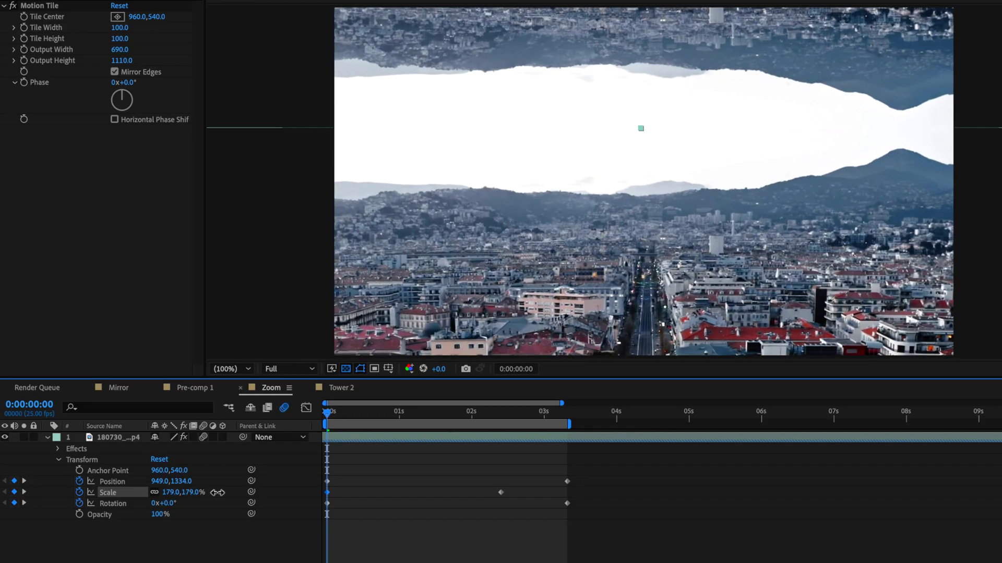
drag(217, 493, 390, 450)
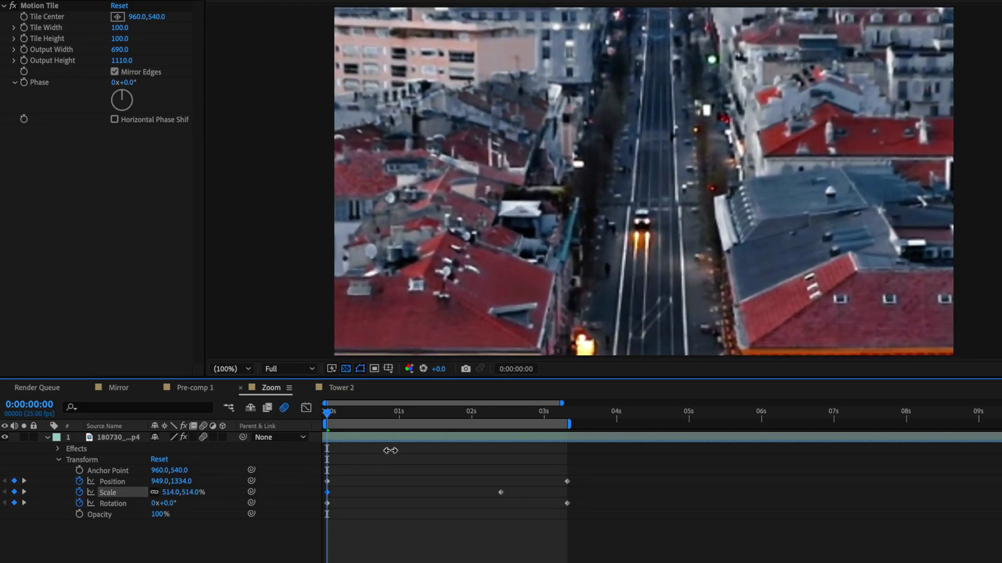
drag(168, 506, 157, 507)
drag(460, 174, 553, 208)
drag(193, 498, 268, 463)
drag(593, 175, 565, 146)
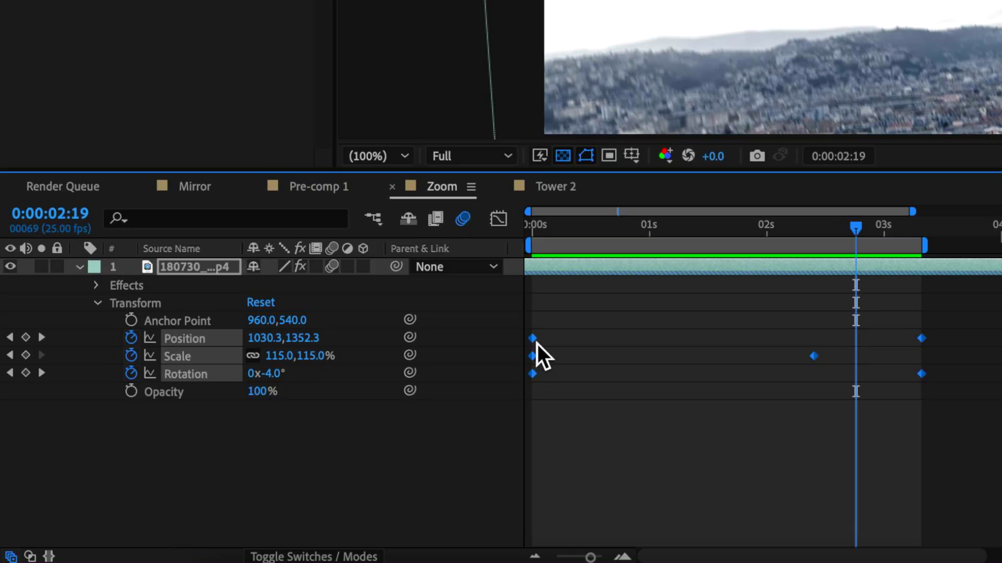
- Apply Easy Ease to the Zoom layer's keyframes
right_click(536, 343)
mouse_move(686, 547)
click(835, 410)
- In the speed graph, stretch the last Position keyframe's influence to 100% and select both Scale keyframes
click(498, 219)
click(299, 447)
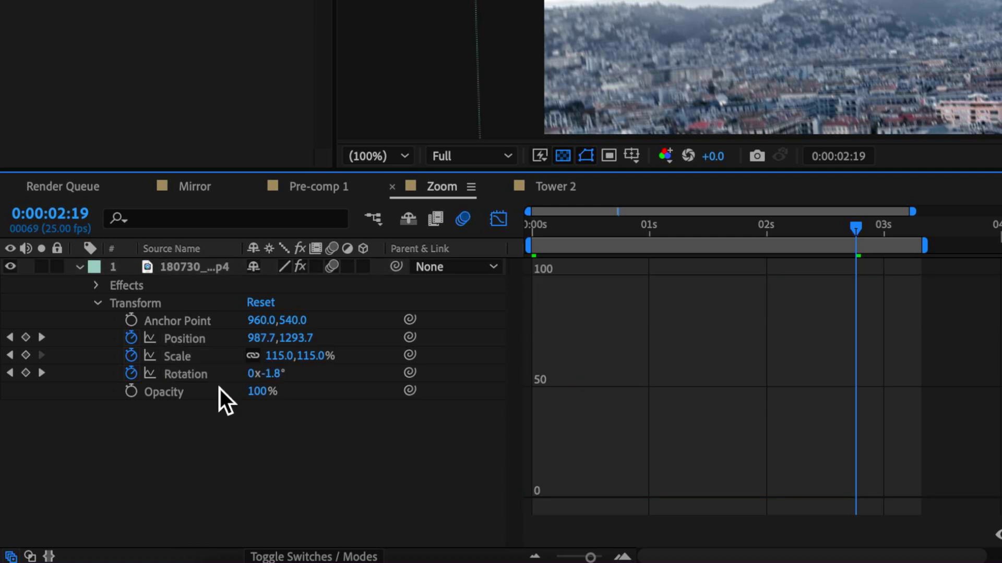
click(533, 497)
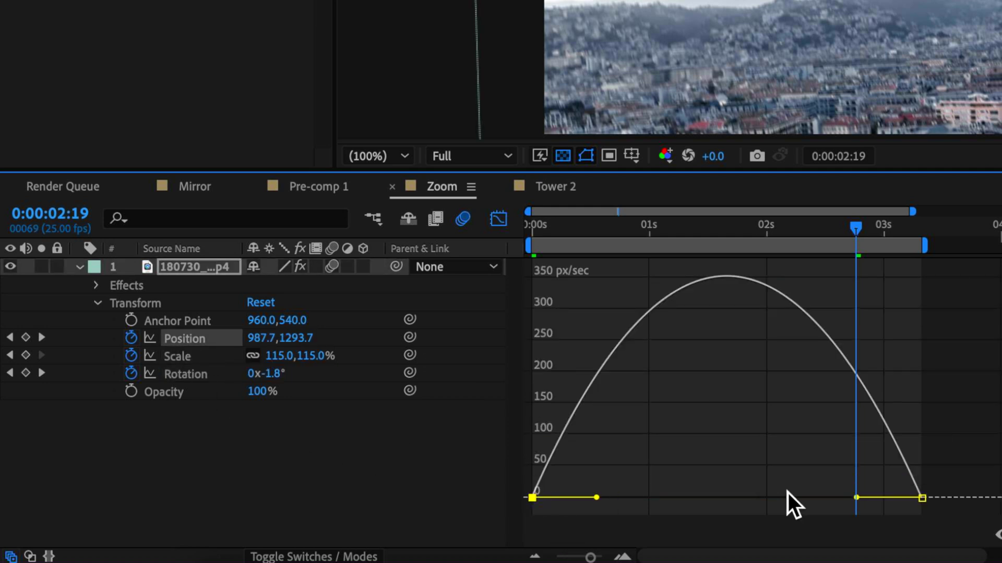
drag(842, 500, 657, 504)
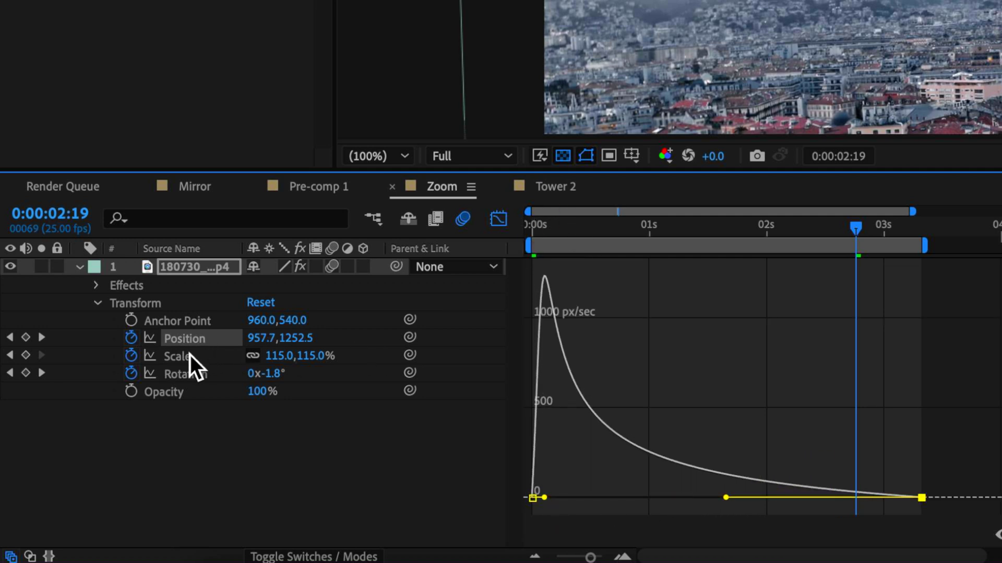
drag(533, 495, 780, 527)
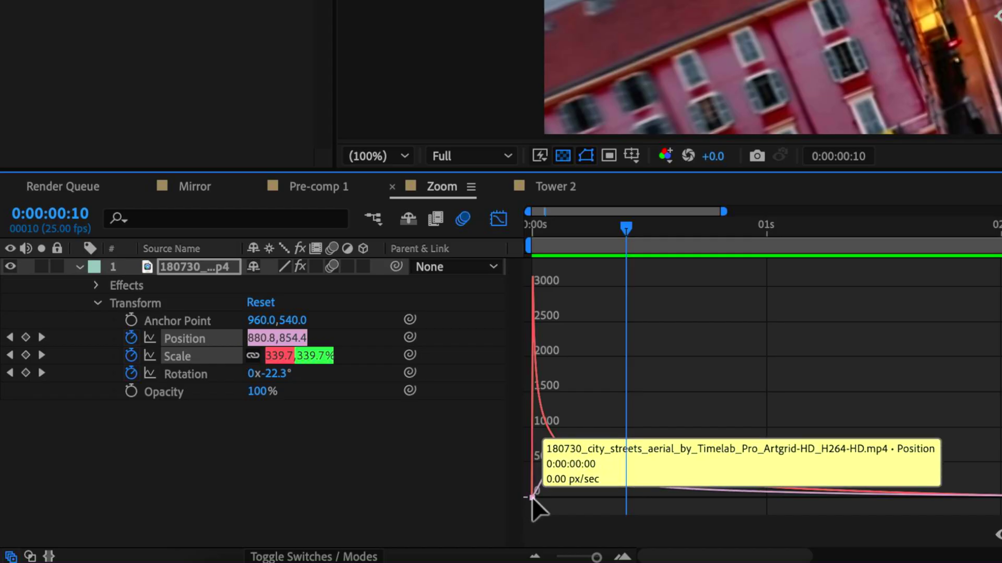
- Raise the first Position and Scale speeds to about 2500 %/sec, then preview from the start
drag(530, 496, 539, 377)
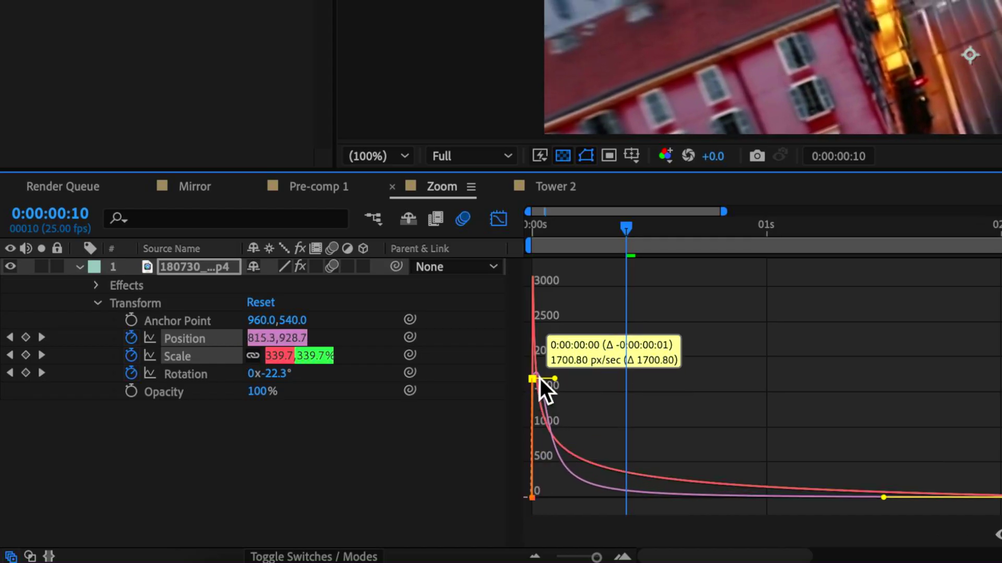
drag(534, 336, 533, 317)
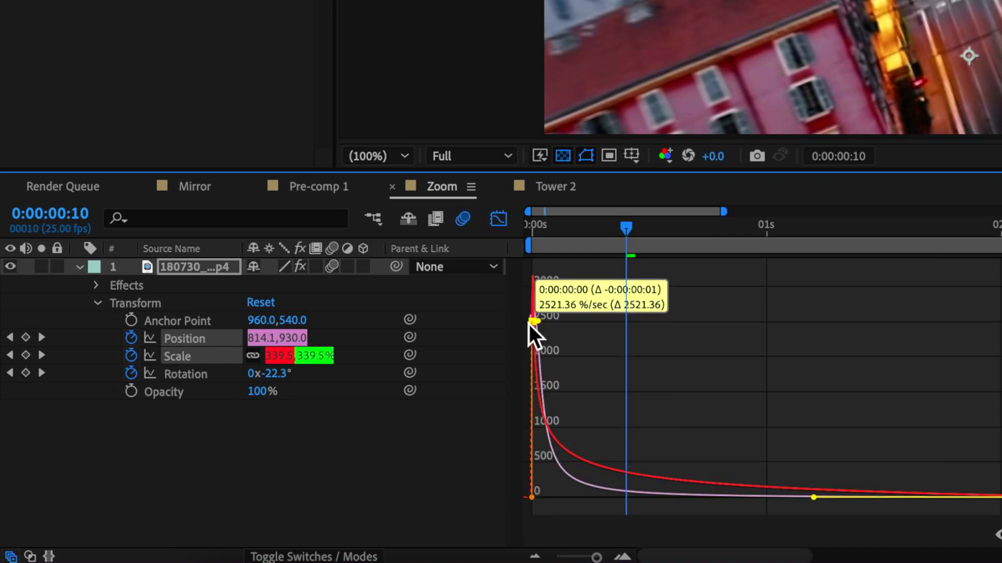
drag(528, 324, 529, 322)
key(Page_Up)
key(Page_Up)
key(Page_Up)
key(Page_Up)
key(Page_Up)
key(Page_Up)
key(Page_Up)
key(Page_Up)
key(Page_Up)
key(Page_Up)
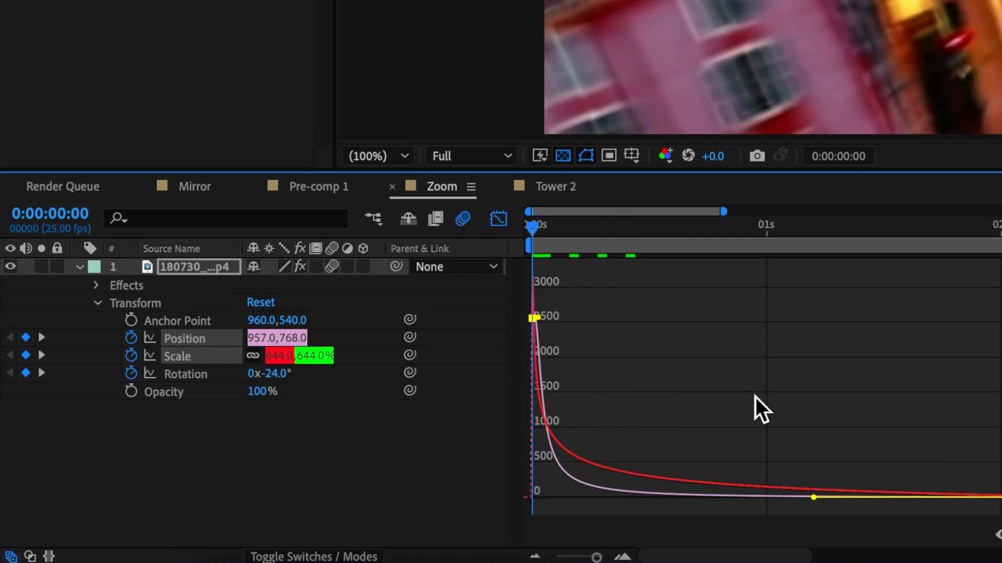
key(space)
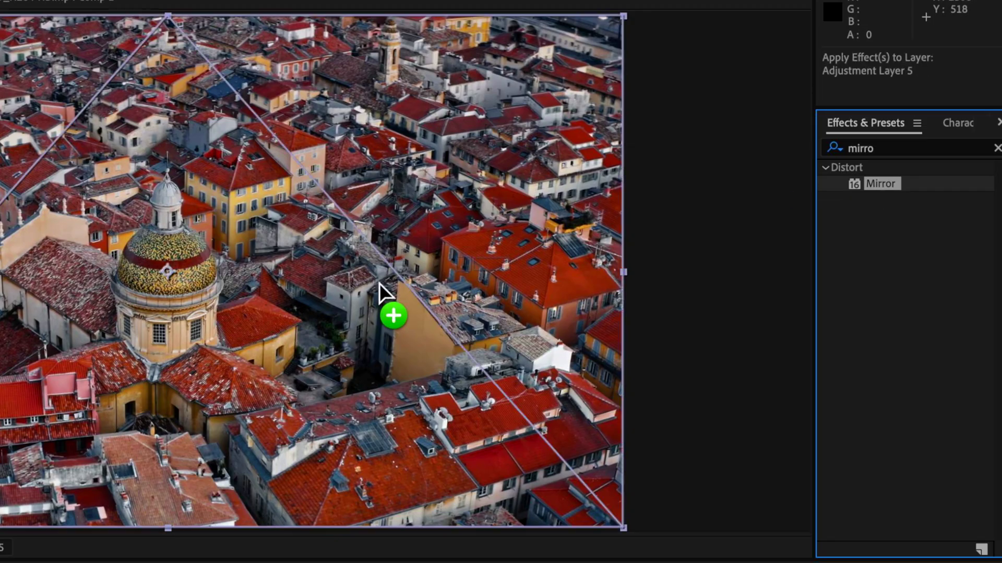
- Add Mirror to the adjustment layer, centre its reflection, and rotate the footage layer to 54°
drag(379, 285, 173, 380)
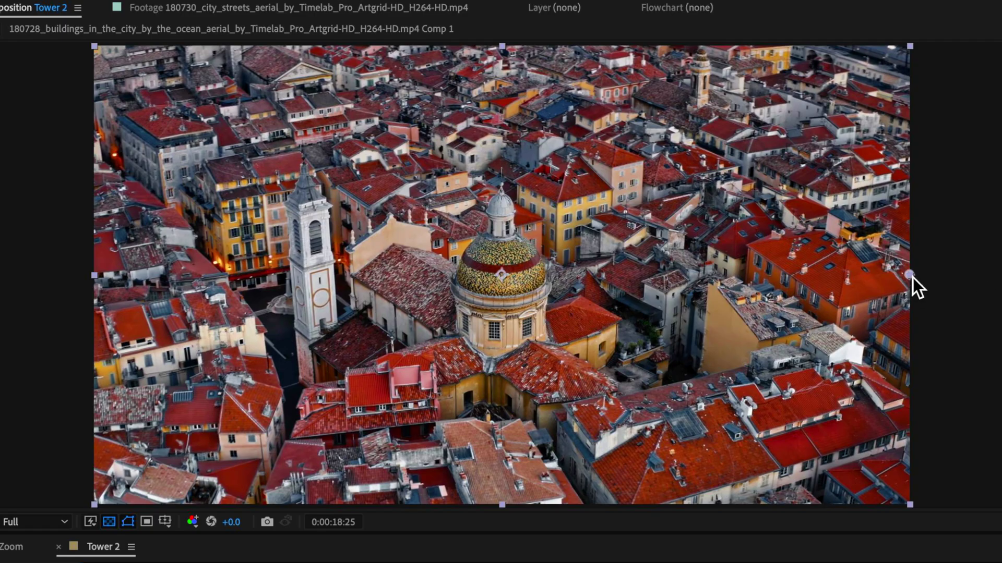
drag(913, 278, 505, 279)
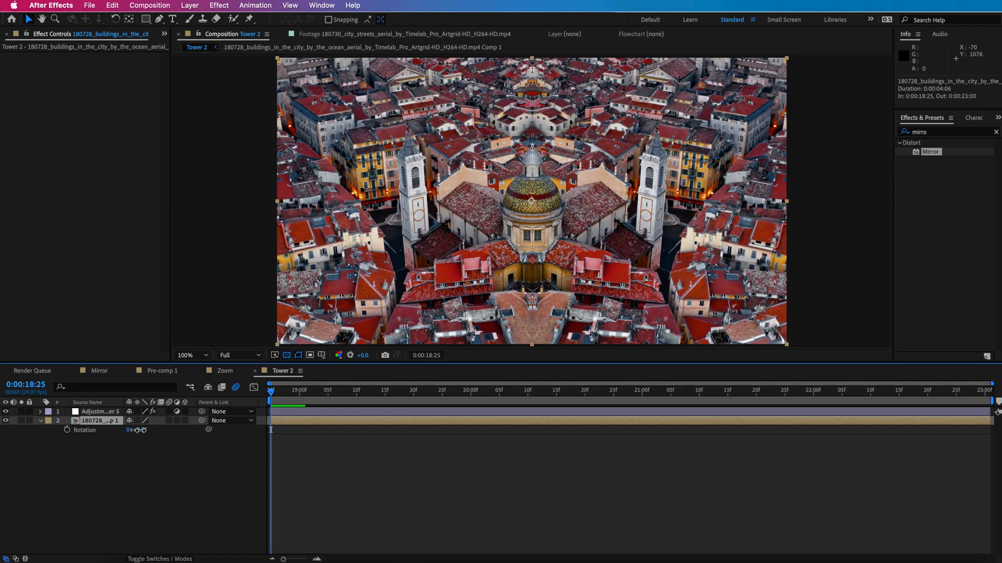
drag(140, 429, 165, 426)
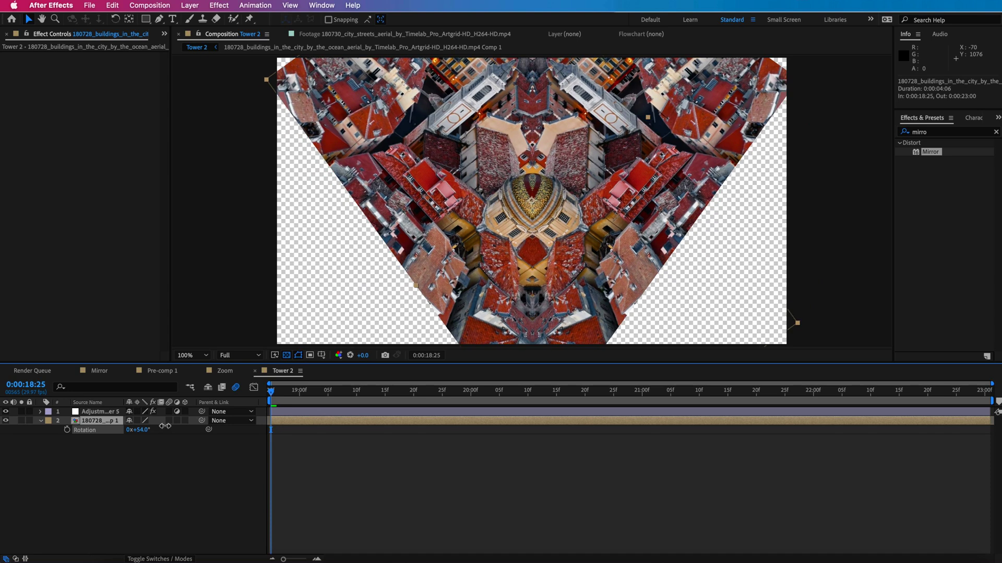
- Shift the footage left, enlarge it, and apply Motion Tile at 190 width, 270 height with mirrored edges
drag(479, 225, 424, 226)
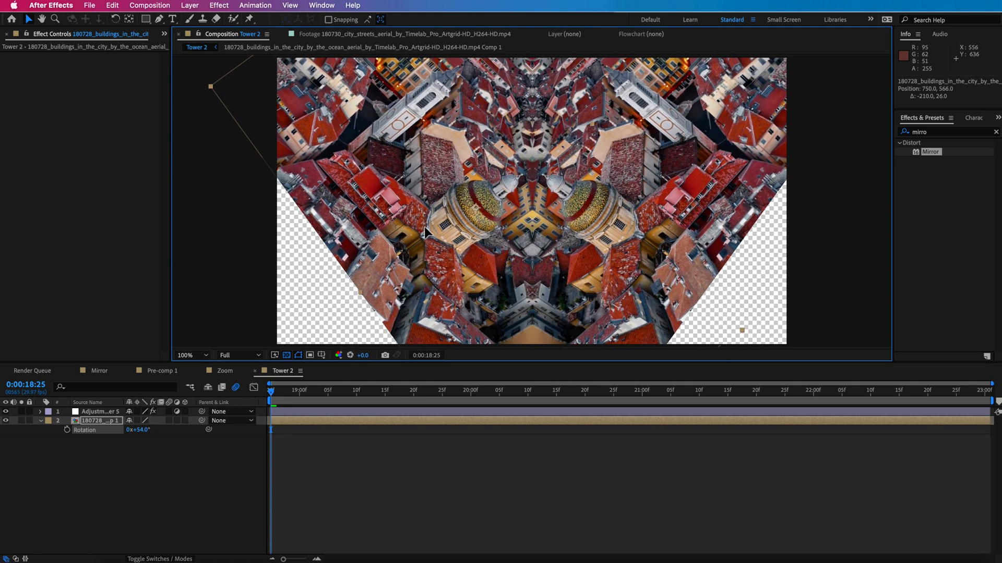
drag(361, 298, 310, 318)
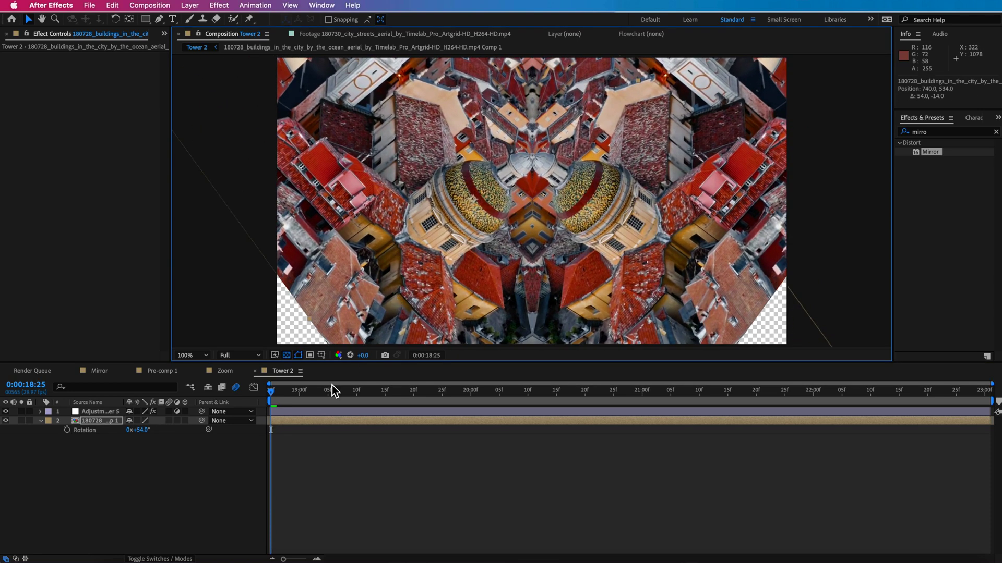
drag(276, 394, 367, 398)
drag(933, 196, 98, 418)
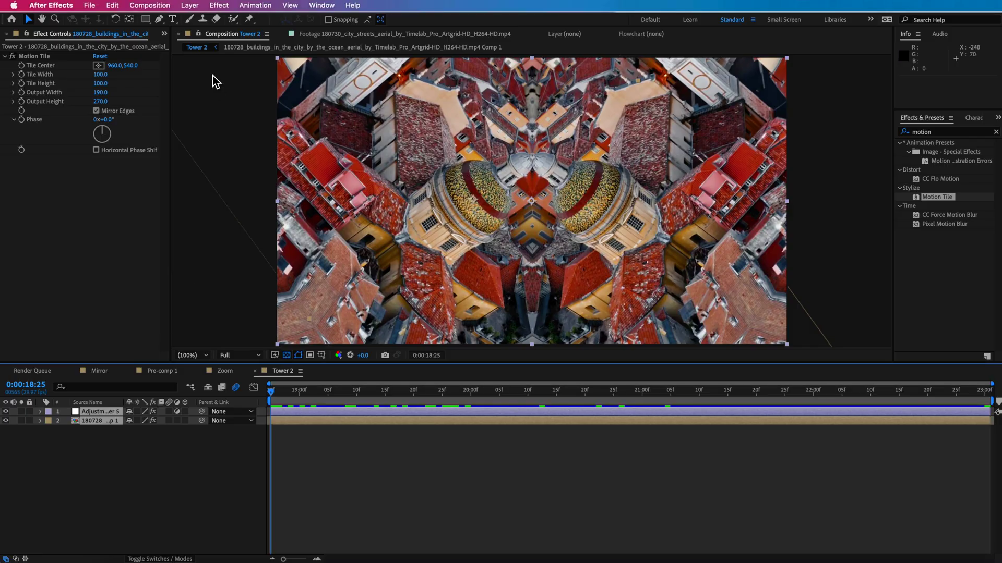
- Pre-compose both Tower 2 layers into Pre-comp 3 and turn on its motion blur
click(188, 6)
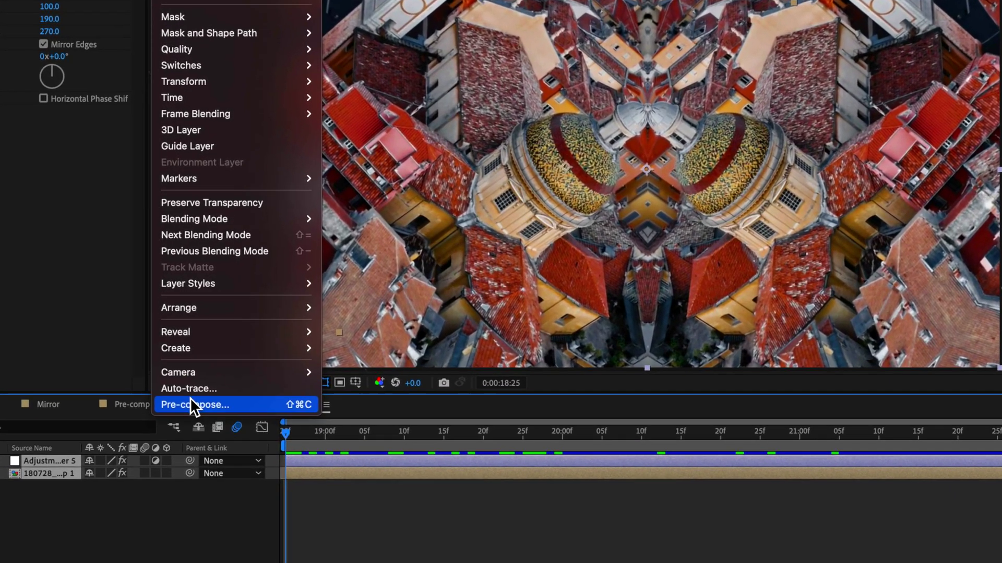
click(205, 371)
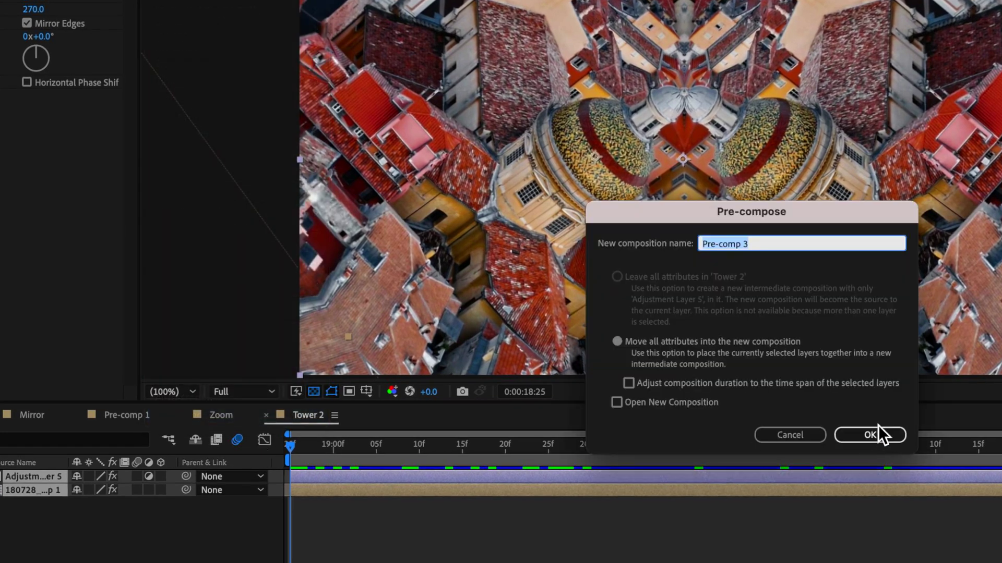
click(870, 434)
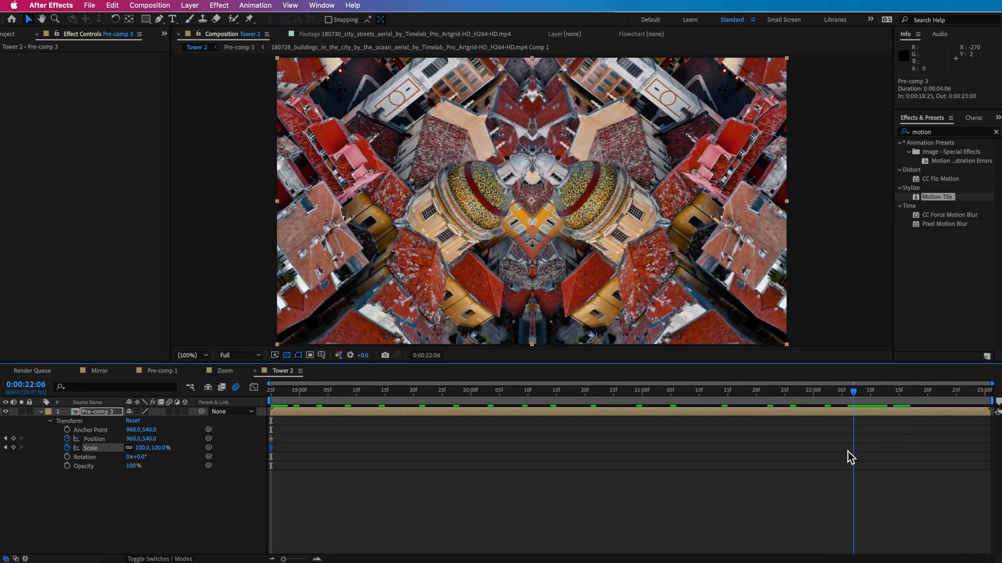
drag(850, 457, 824, 459)
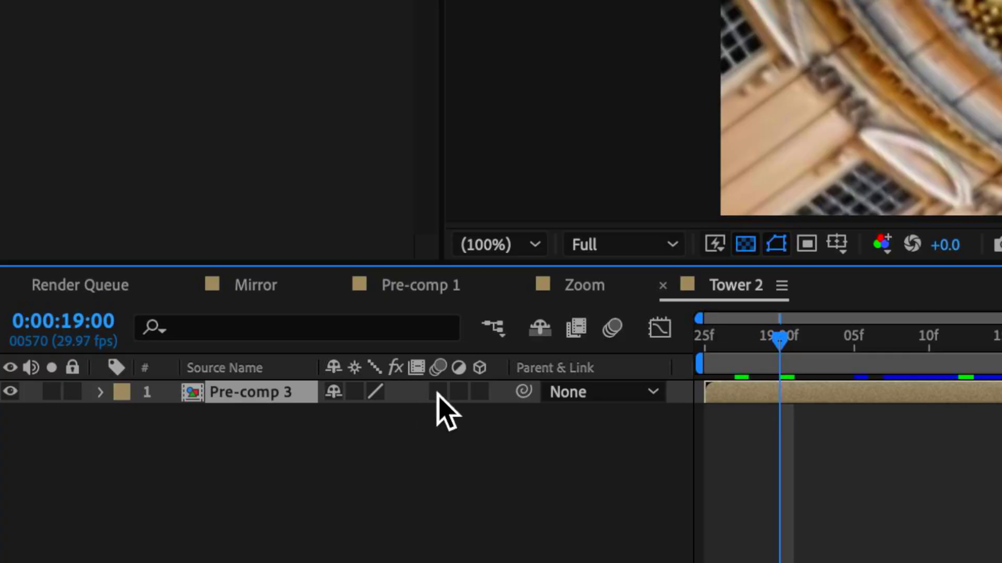
click(440, 391)
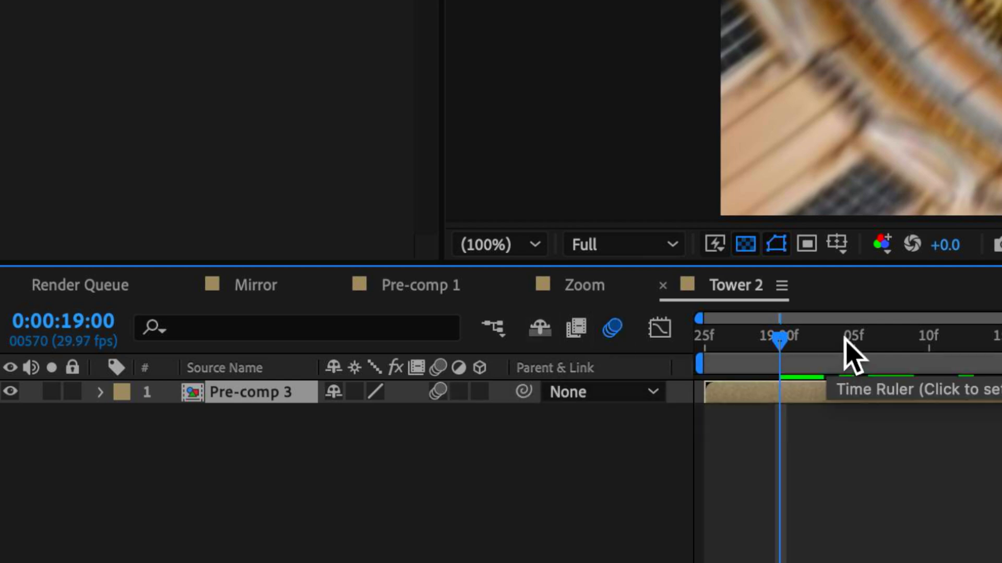
click(712, 344)
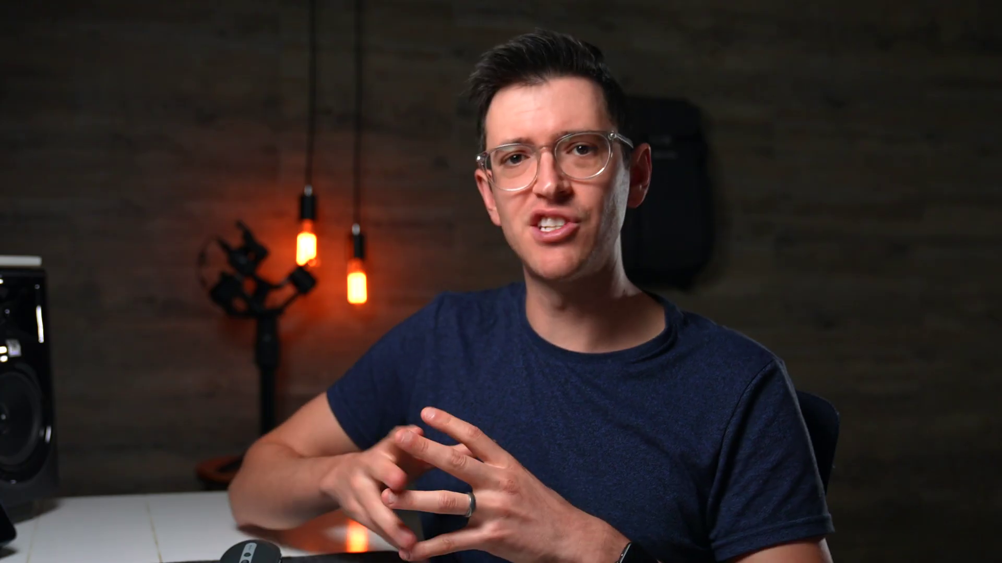